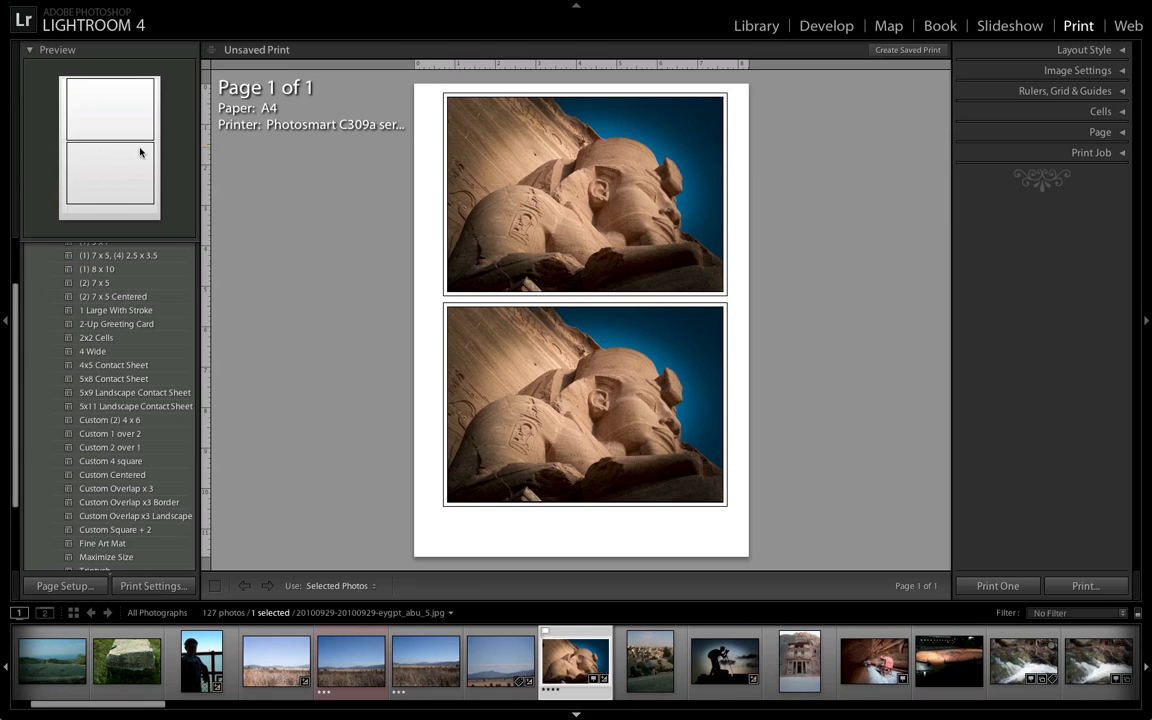
# Try the 1 Large With Stroke and 2x2 Cells print templates on the selected photo and collapse the Page settings
pyautogui.click(113, 310)
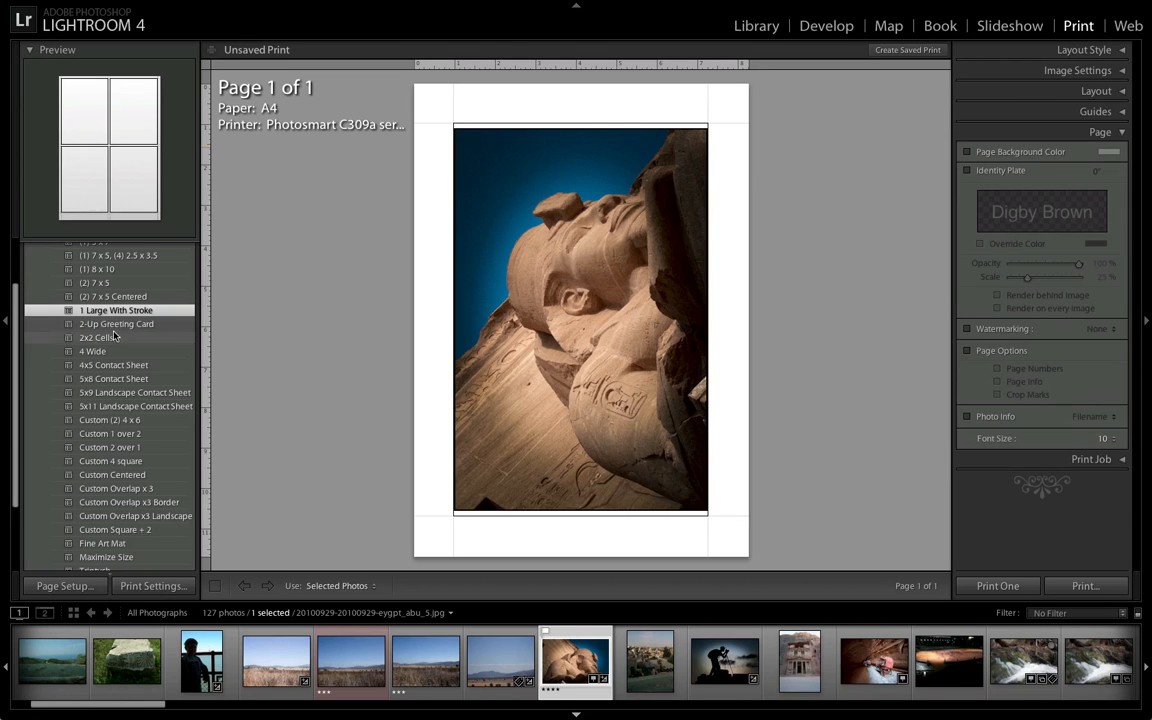
pyautogui.click(112, 338)
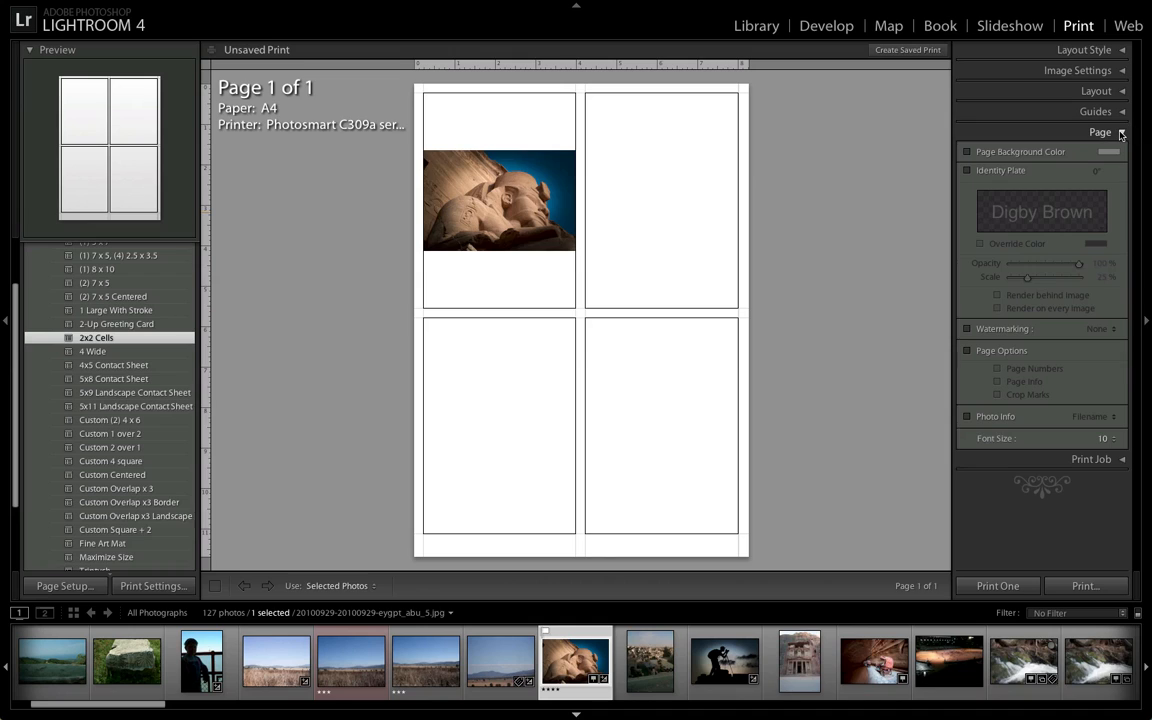
pyautogui.click(1030, 132)
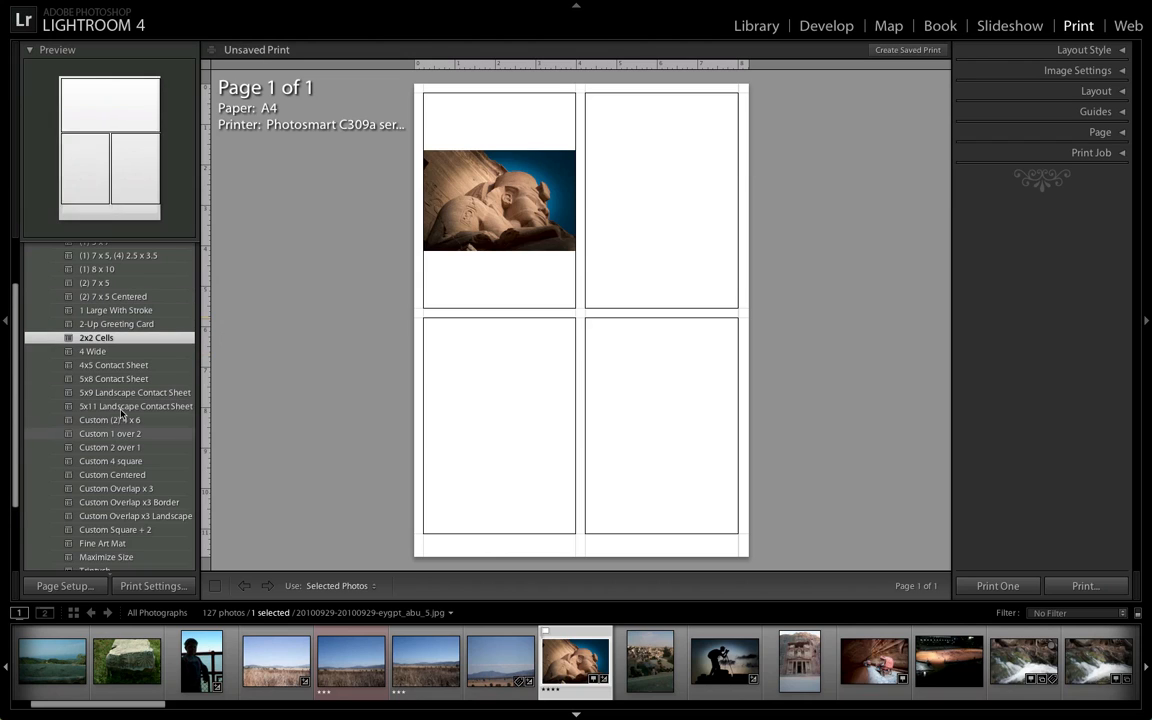
# Apply the user template db Contact sheet (9) to the print page
pyautogui.scroll(-2, 124, 420)
pyautogui.scroll(-3, 120, 399)
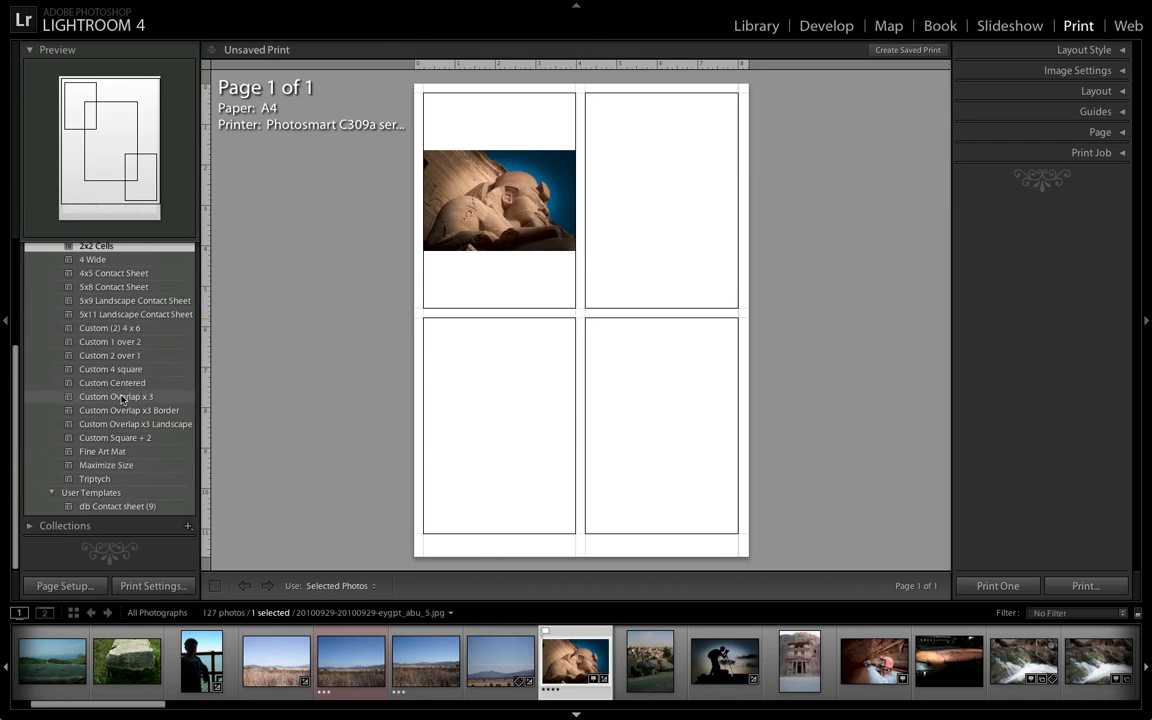
pyautogui.click(83, 508)
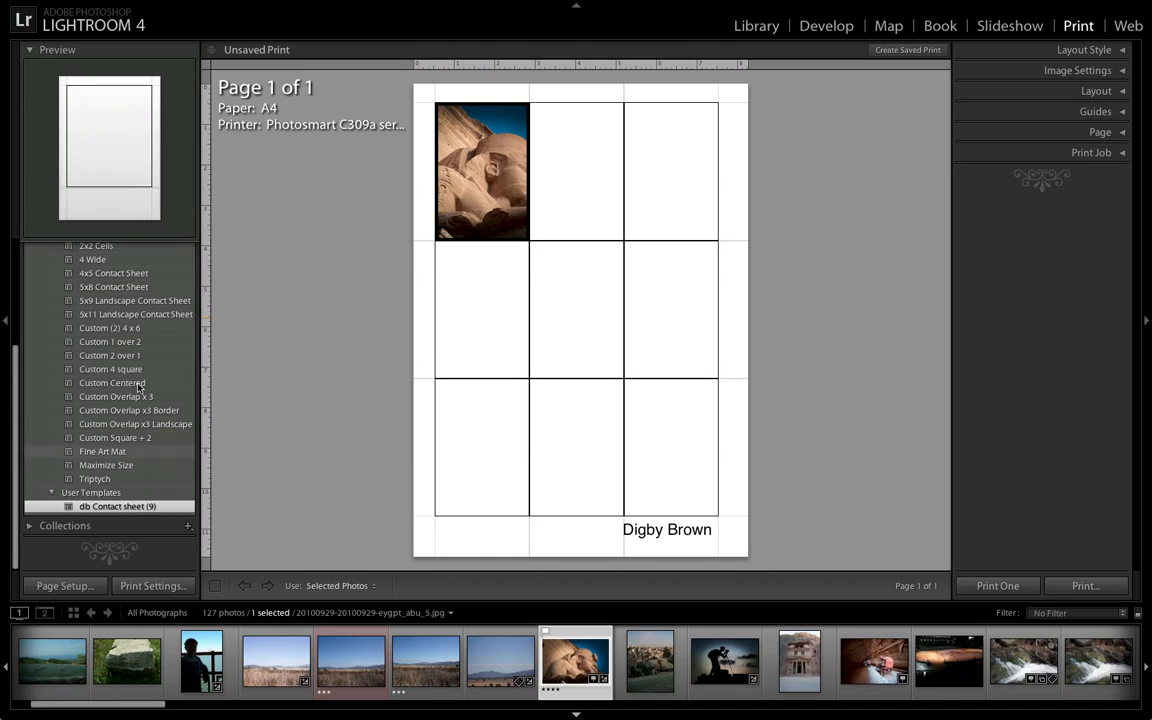
# Try the (1) 4 x 6 and 2-Up Greeting Card templates on the selected photo
pyautogui.scroll(5, 131, 360)
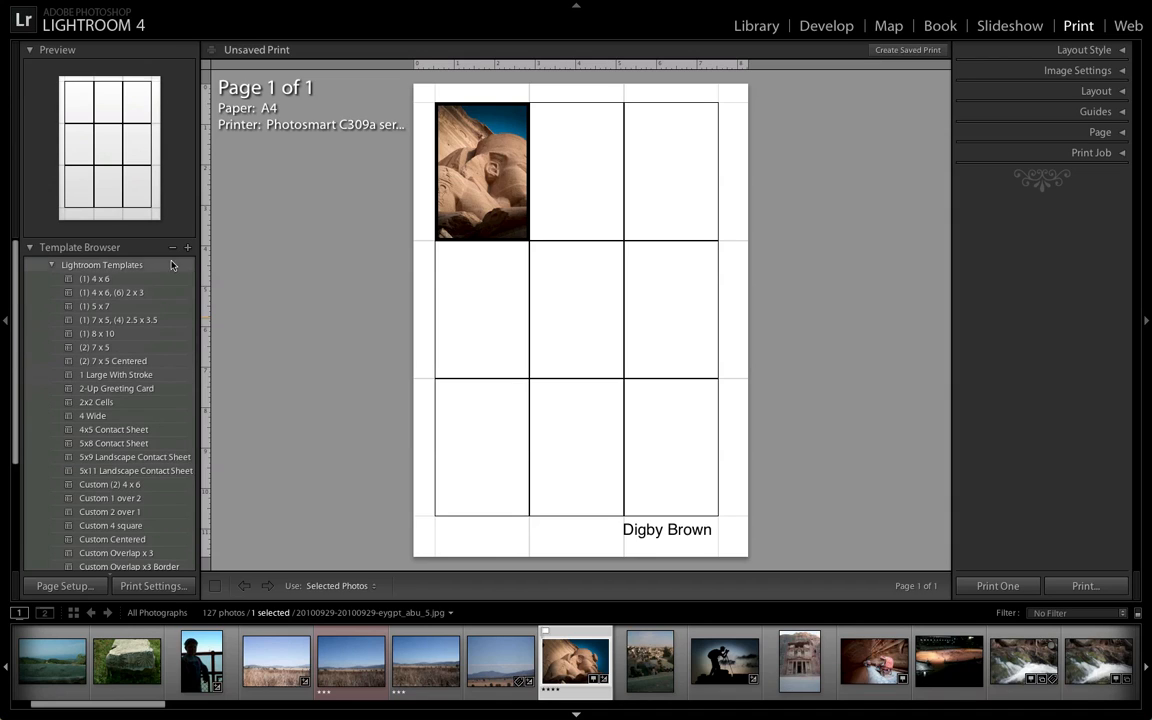
pyautogui.click(100, 280)
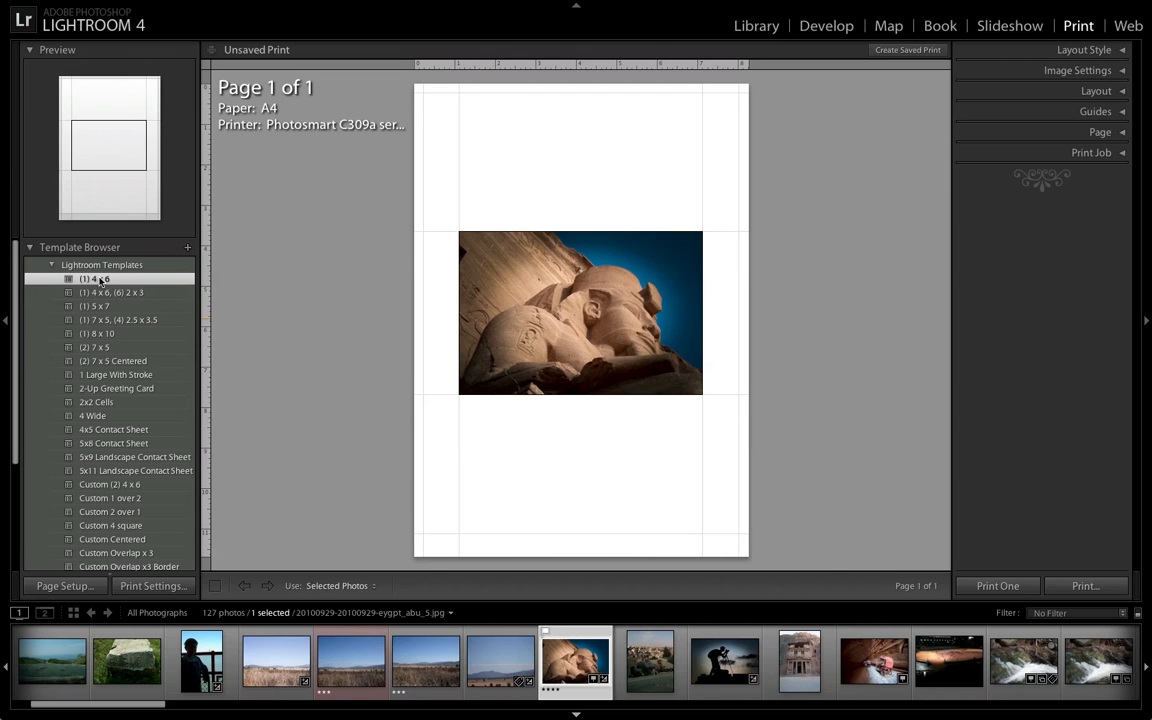
pyautogui.scroll(-1, 113, 315)
pyautogui.scroll(-3, 113, 315)
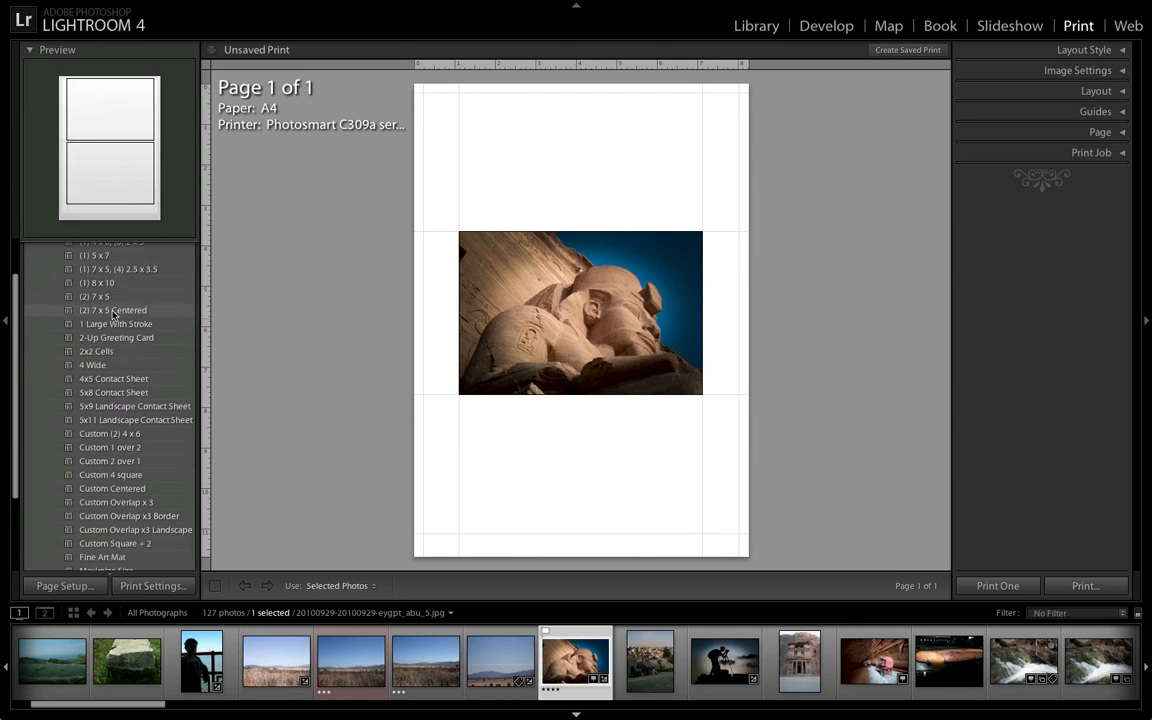
pyautogui.click(113, 314)
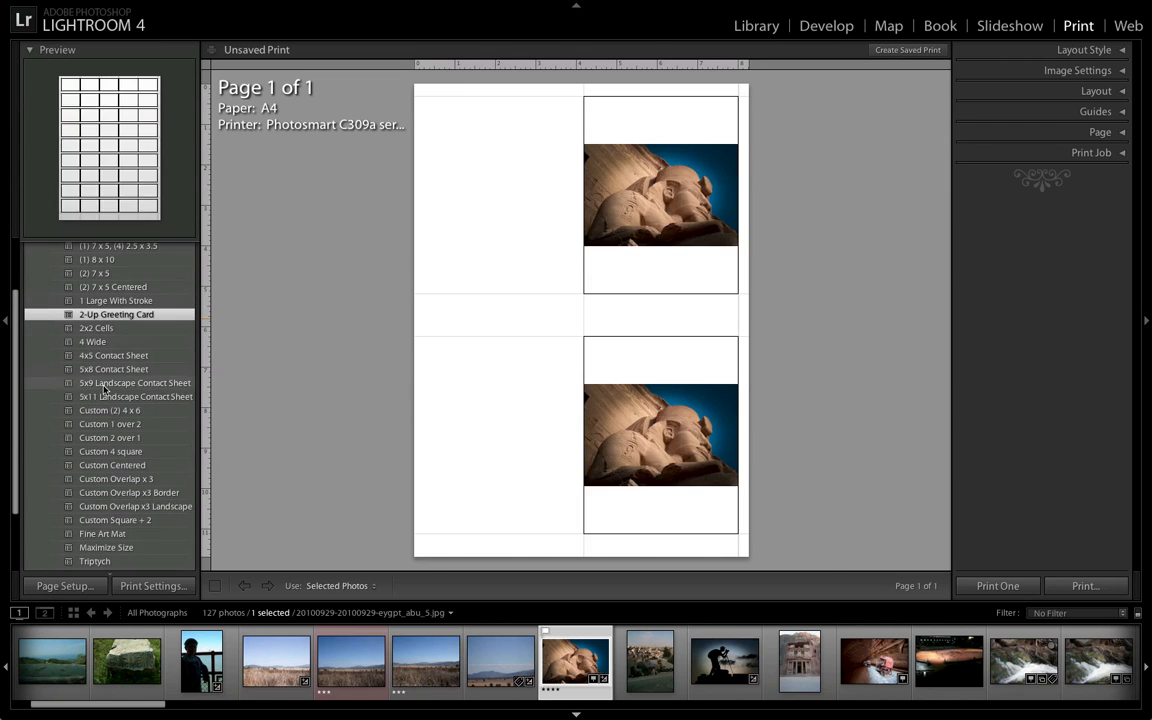
# Try the 4x5 Contact Sheet, Fine Art Mat, Maximize Size and Triptych templates one after another
pyautogui.click(111, 356)
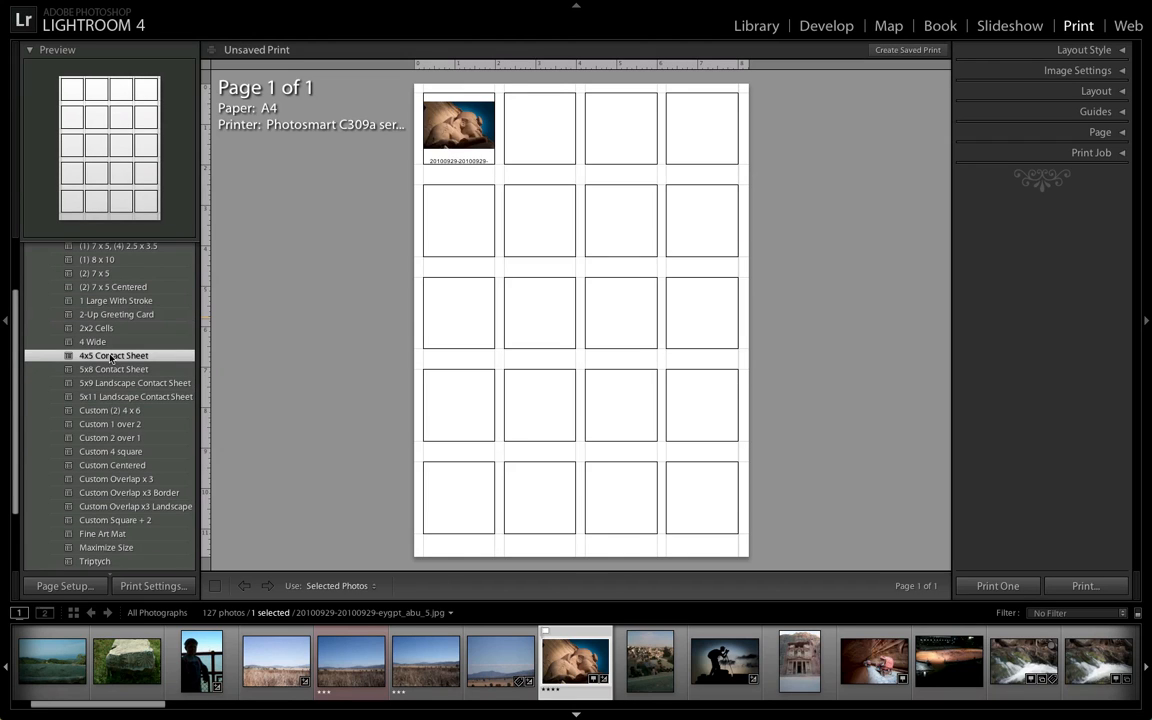
pyautogui.scroll(-3, 112, 380)
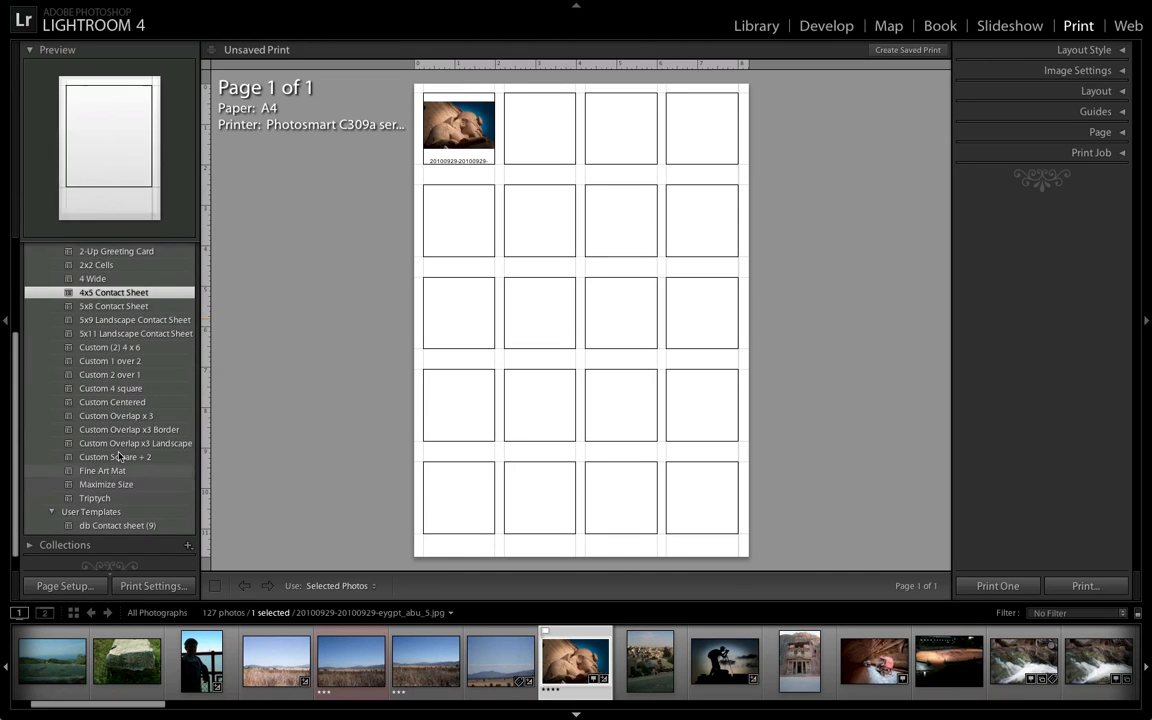
pyautogui.click(103, 470)
pyautogui.click(103, 485)
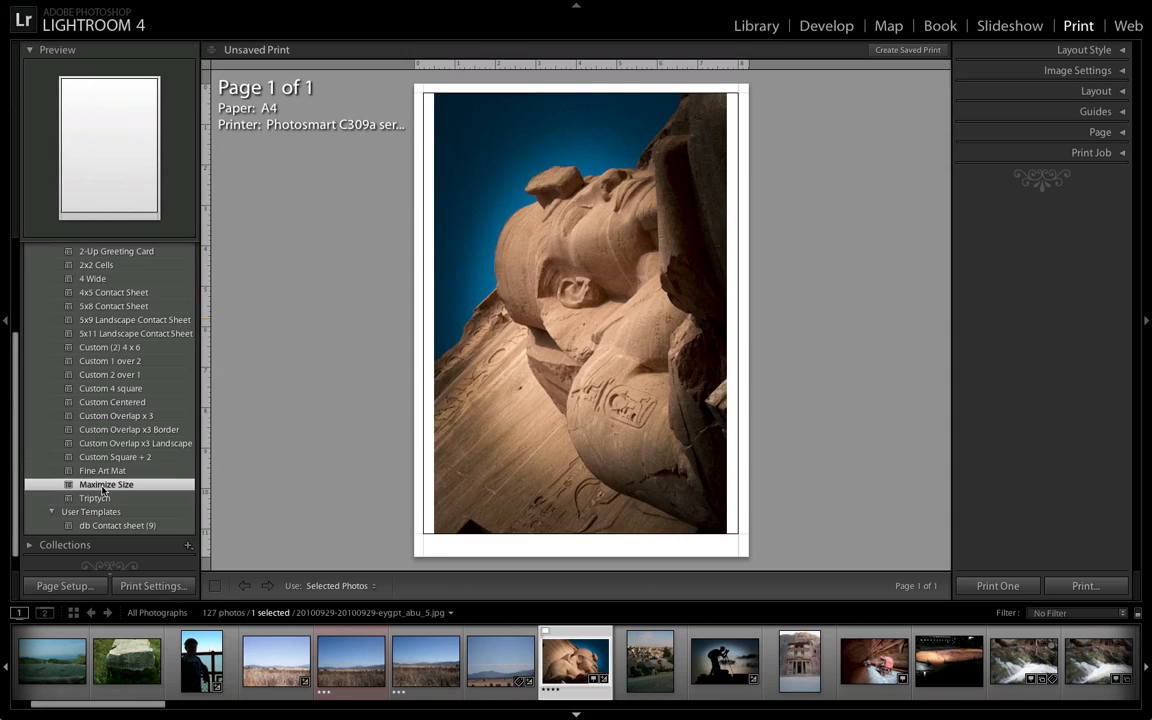
pyautogui.click(100, 499)
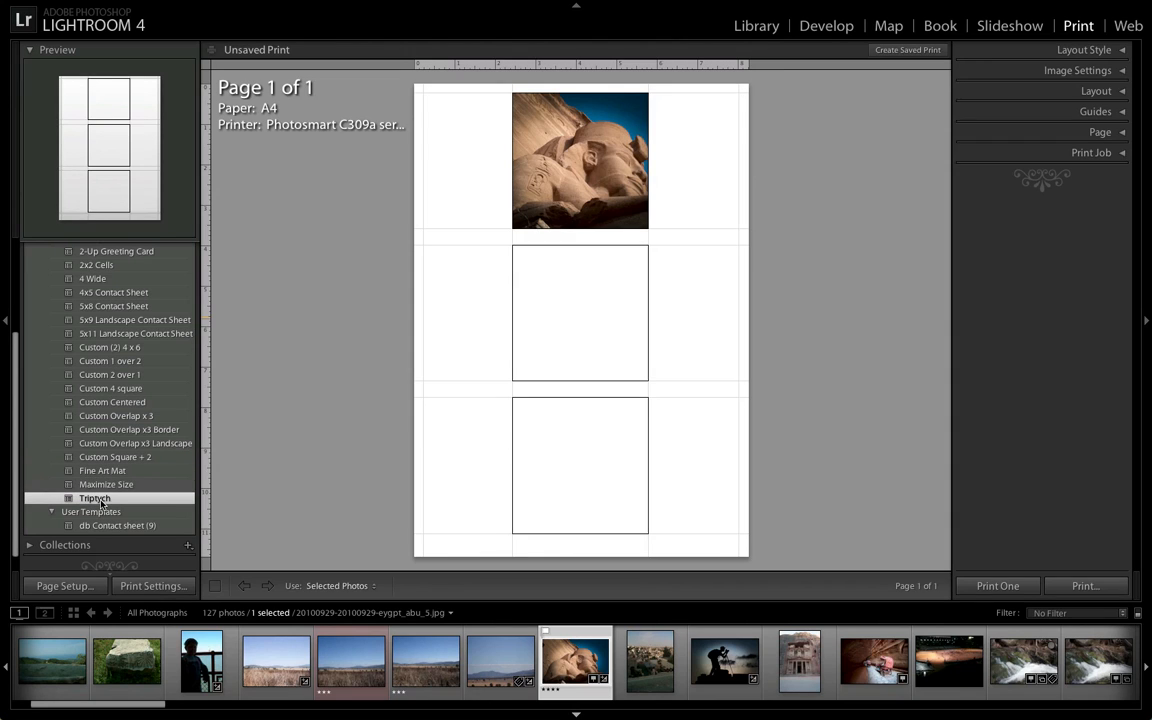
# Apply the (1) 7 x 5, (4) 2.5 x 3.5 template to lay out the photo as a picture package
pyautogui.scroll(5, 100, 503)
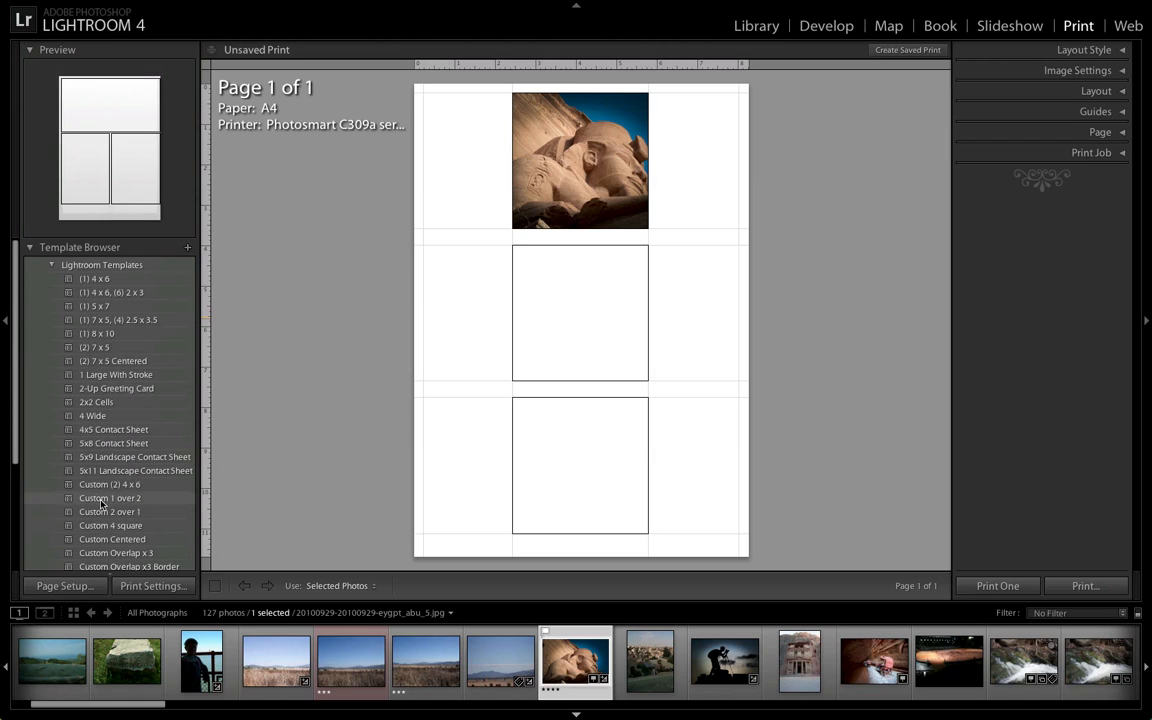
pyautogui.click(129, 320)
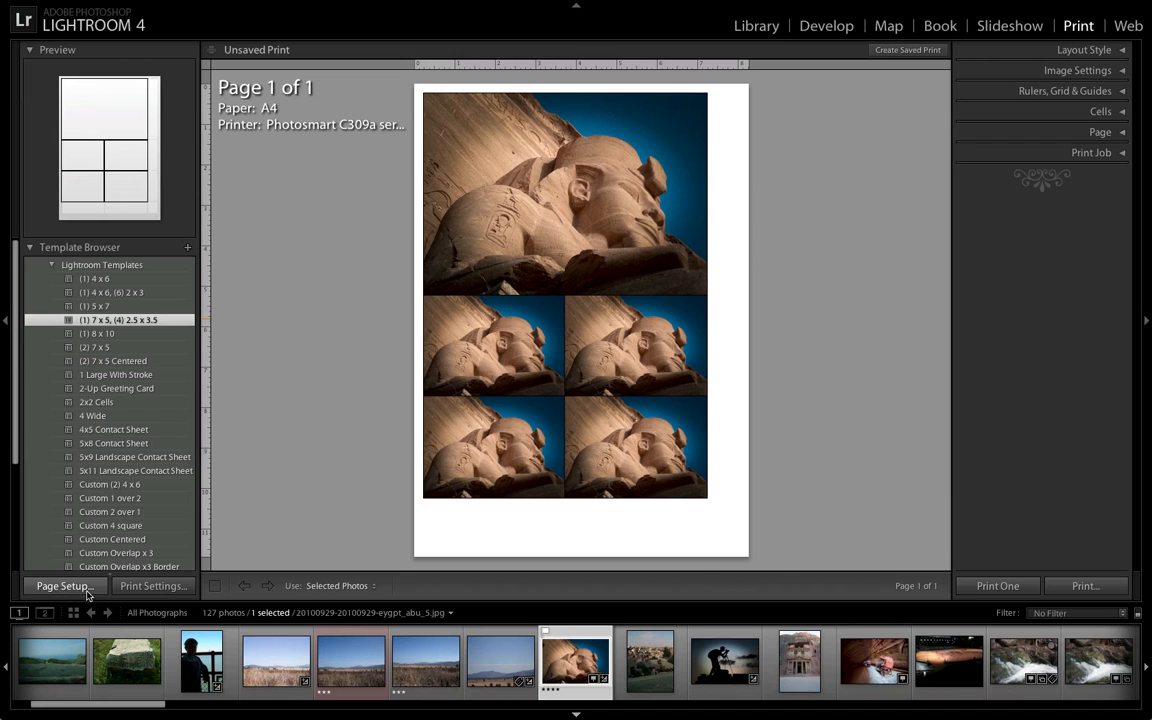
# Format the page setup for the HP Photosmart C309a series printer, trying landscape and returning to portrait orientation
pyautogui.click(87, 594)
pyautogui.click(62, 586)
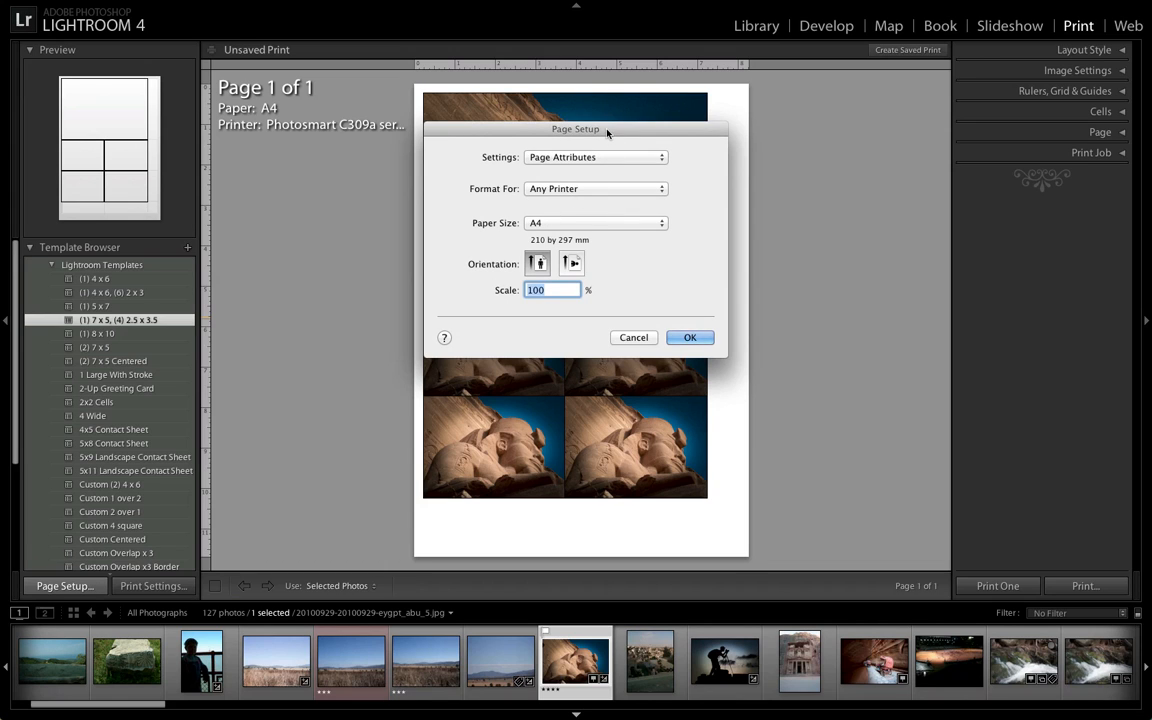
pyautogui.moveTo(609, 133)
pyautogui.mouseDown()
pyautogui.moveTo(625, 130)
pyautogui.moveTo(622, 153)
pyautogui.mouseUp()
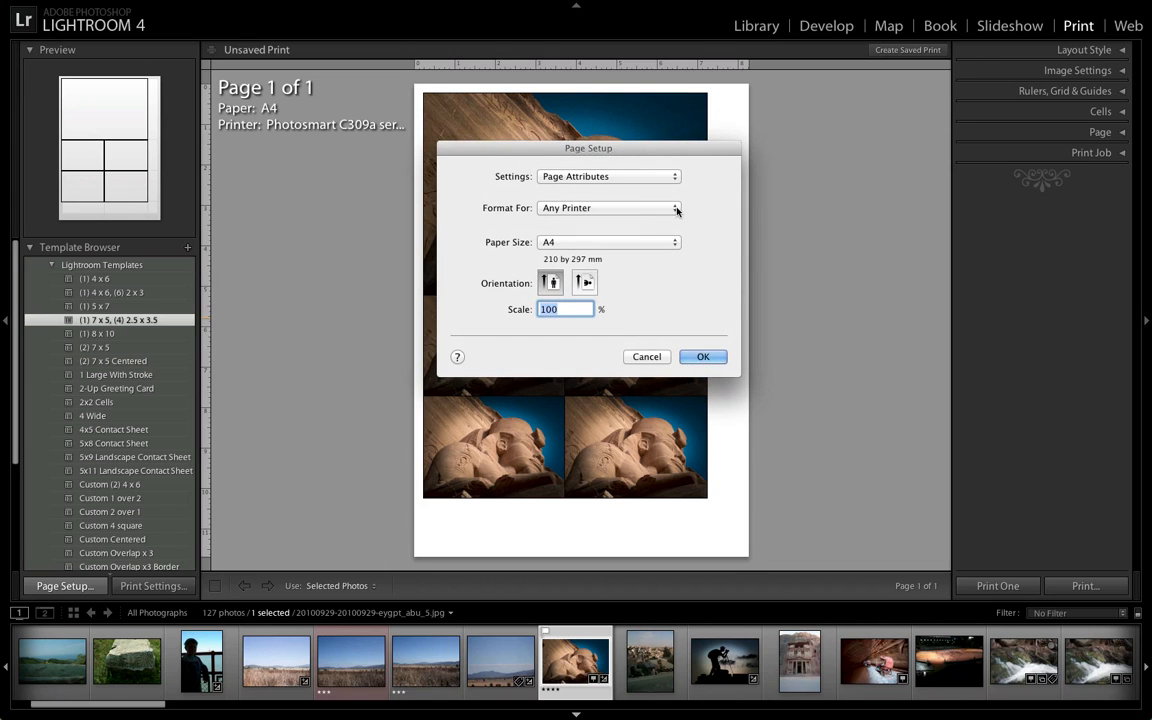
pyautogui.click(585, 283)
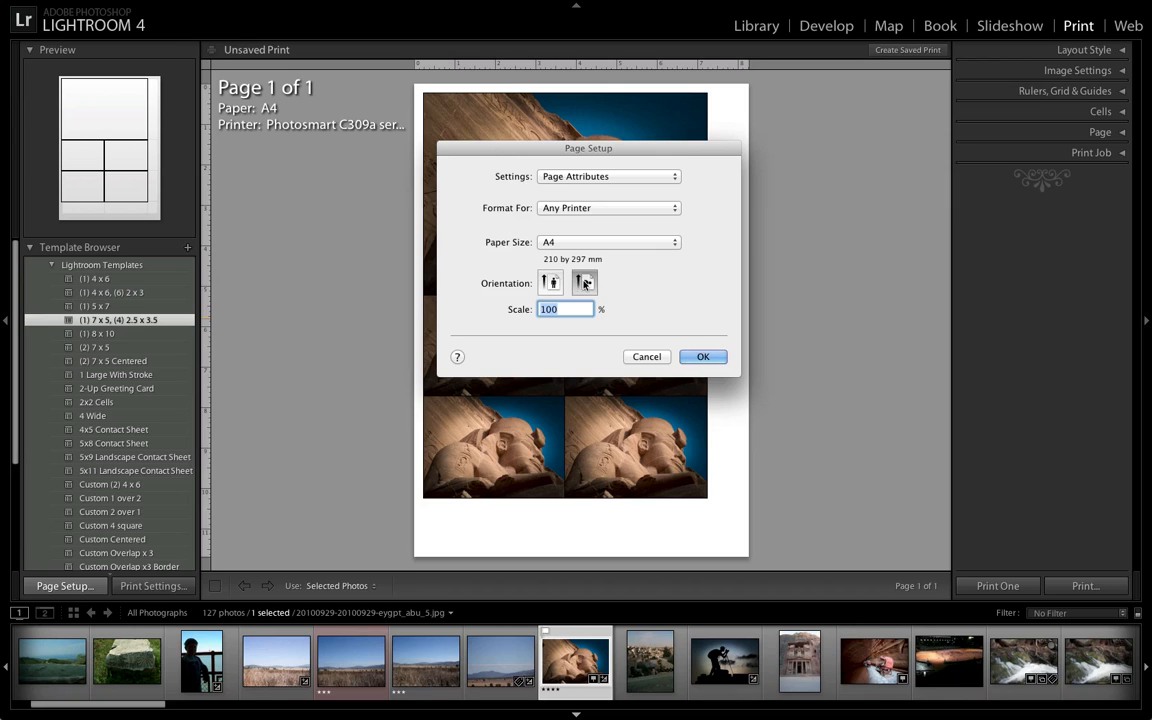
pyautogui.click(550, 283)
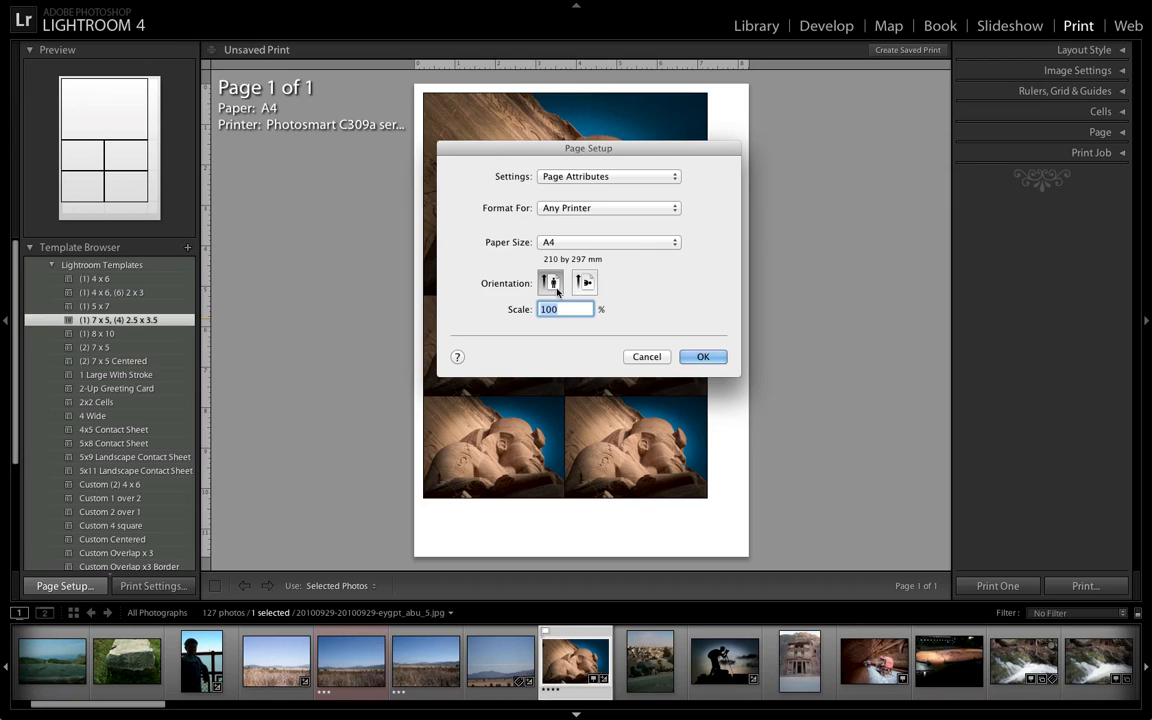
pyautogui.click(618, 209)
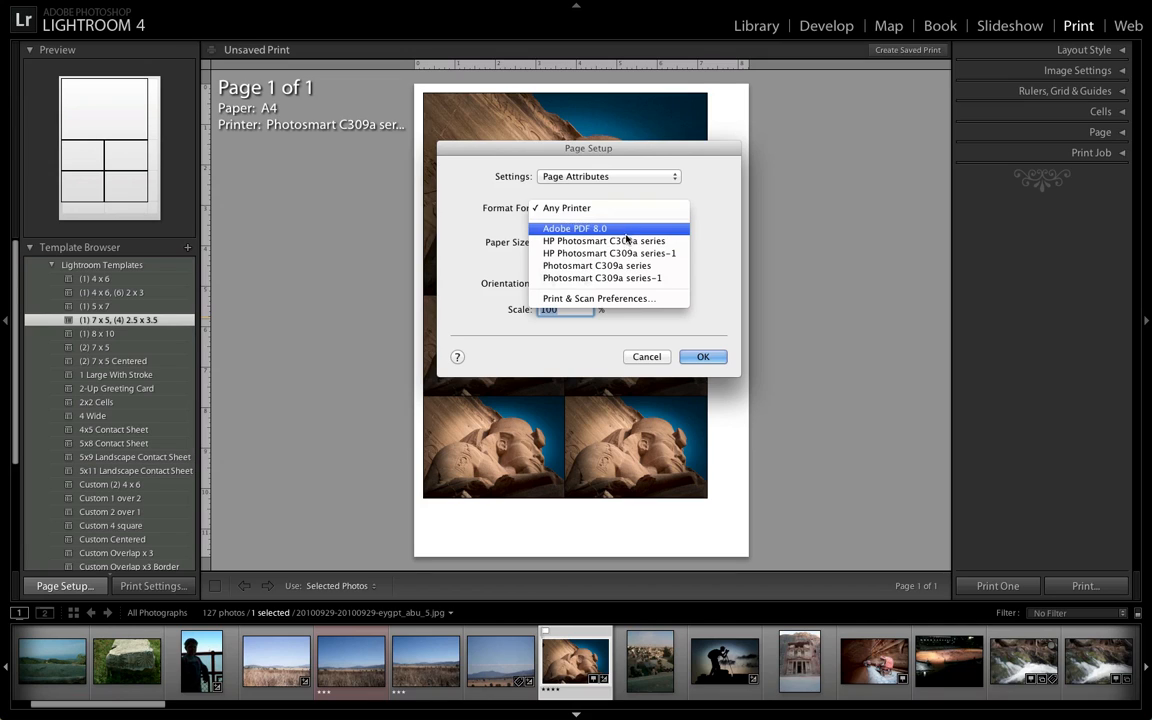
pyautogui.click(610, 241)
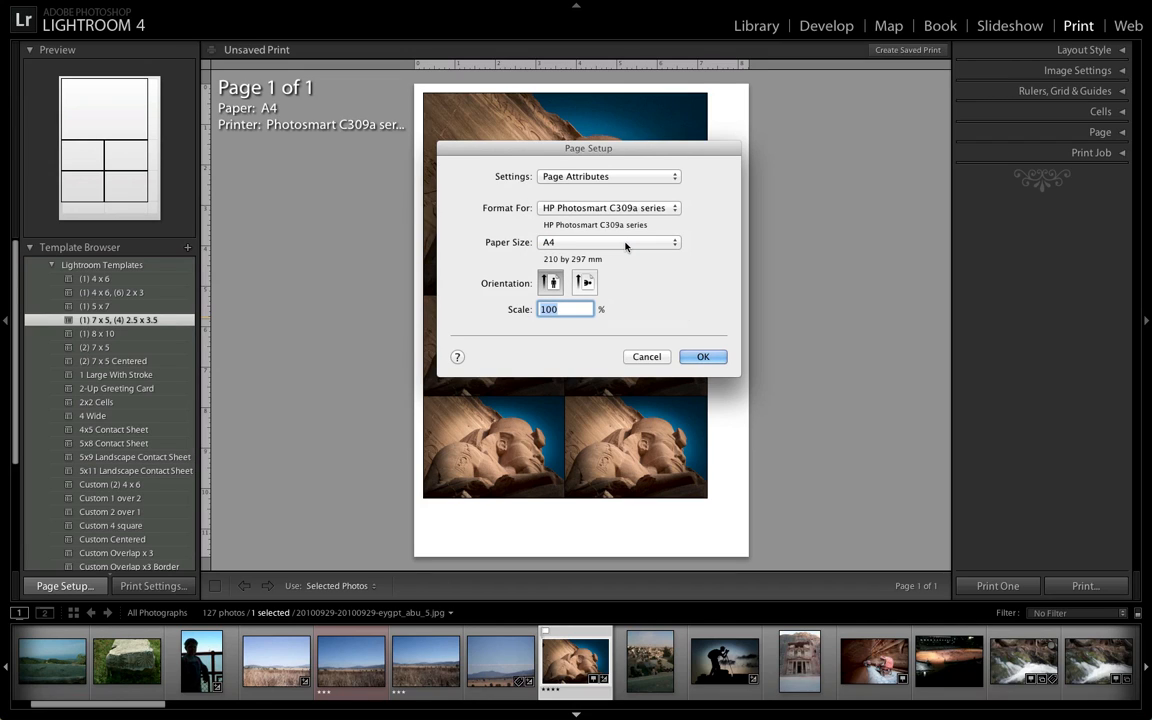
# Save the page attributes as the default and confirm the page setup
pyautogui.click(644, 177)
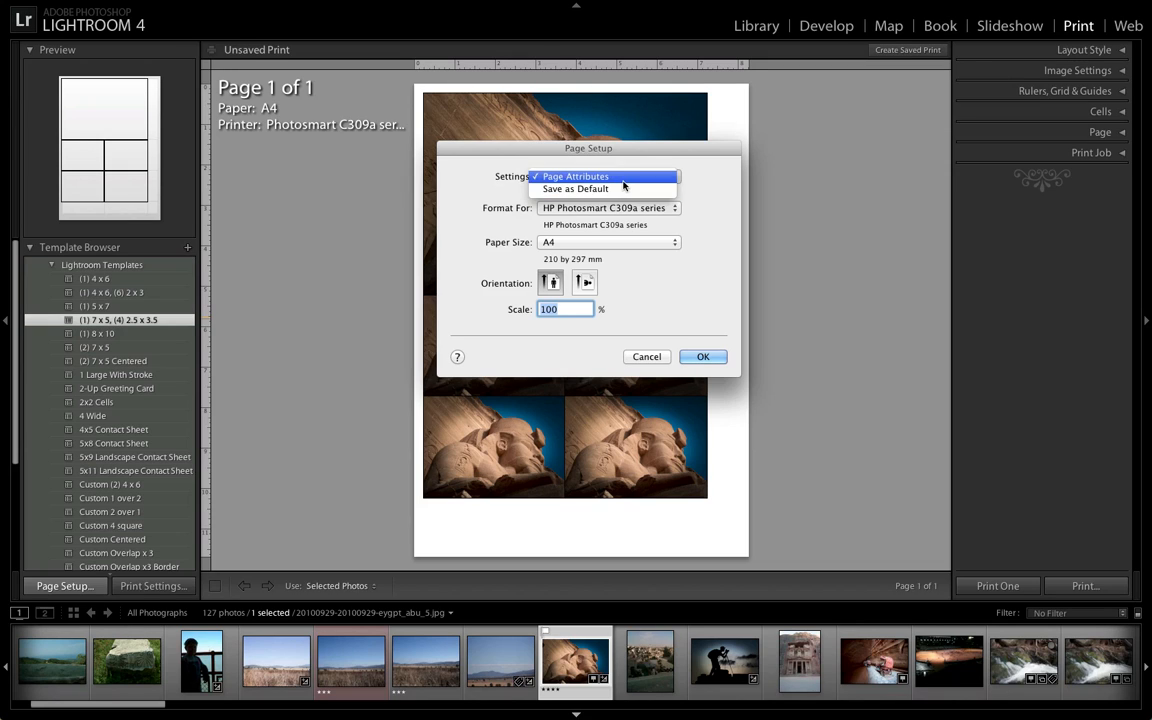
pyautogui.click(622, 189)
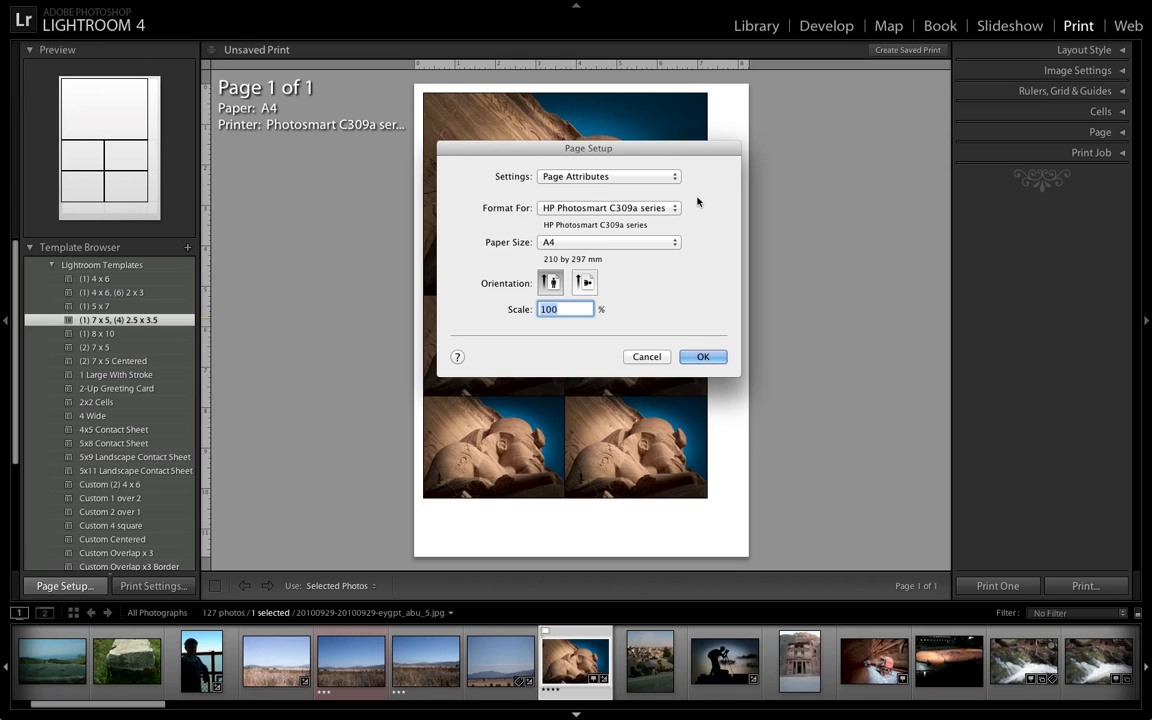
pyautogui.click(700, 357)
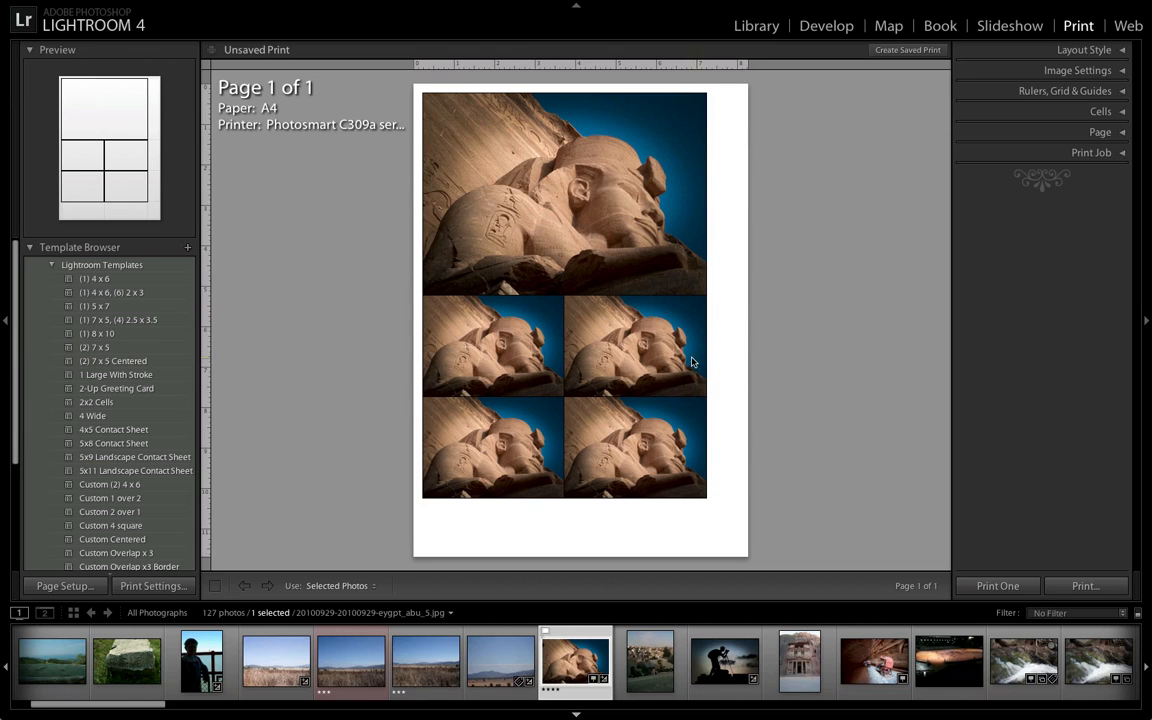
# Expand the print settings to full detail and apply the Photo paper preset
pyautogui.click(137, 589)
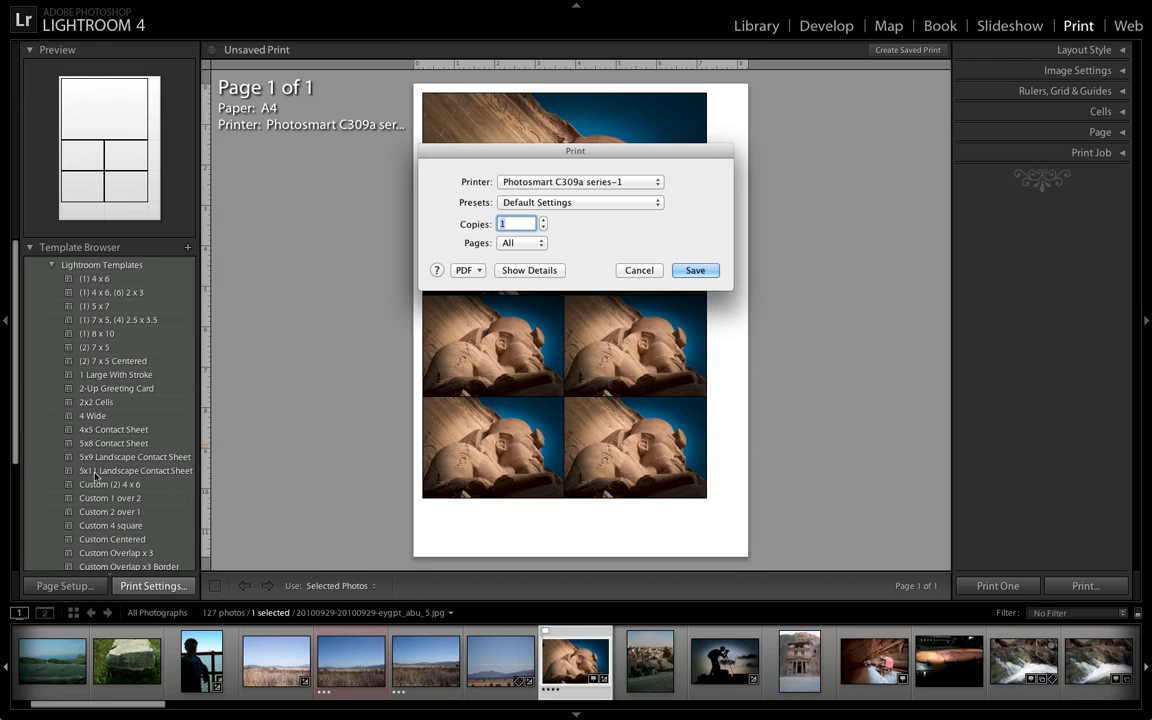
pyautogui.click(524, 270)
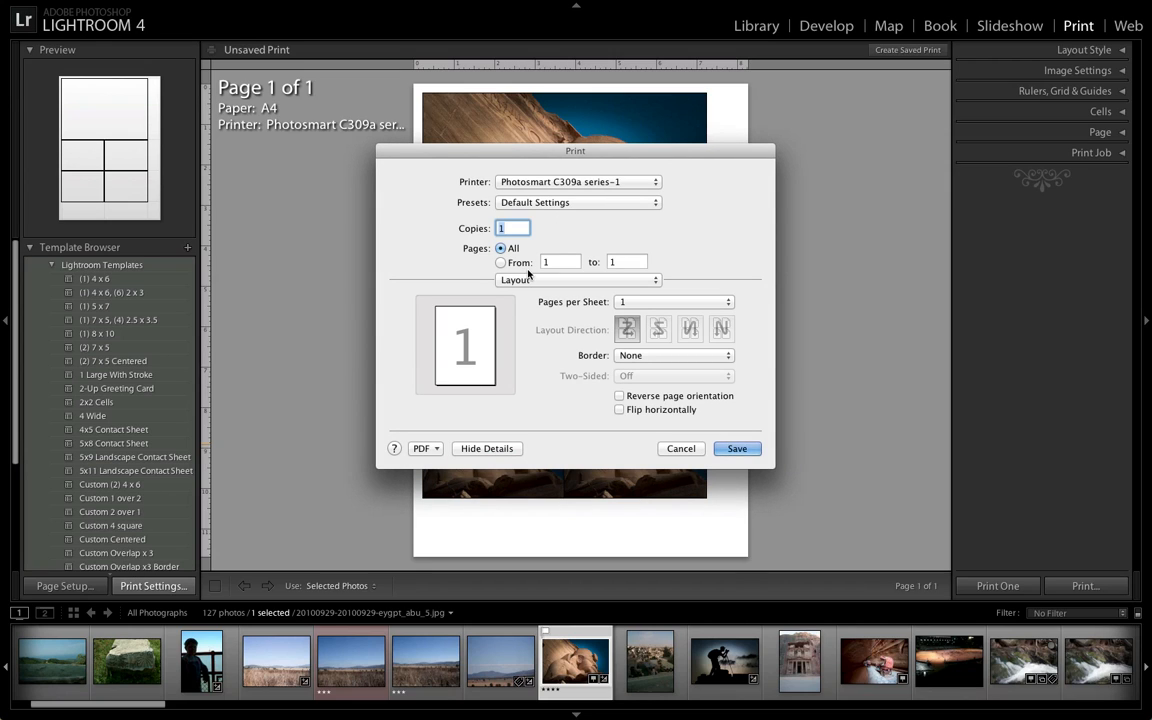
pyautogui.click(570, 204)
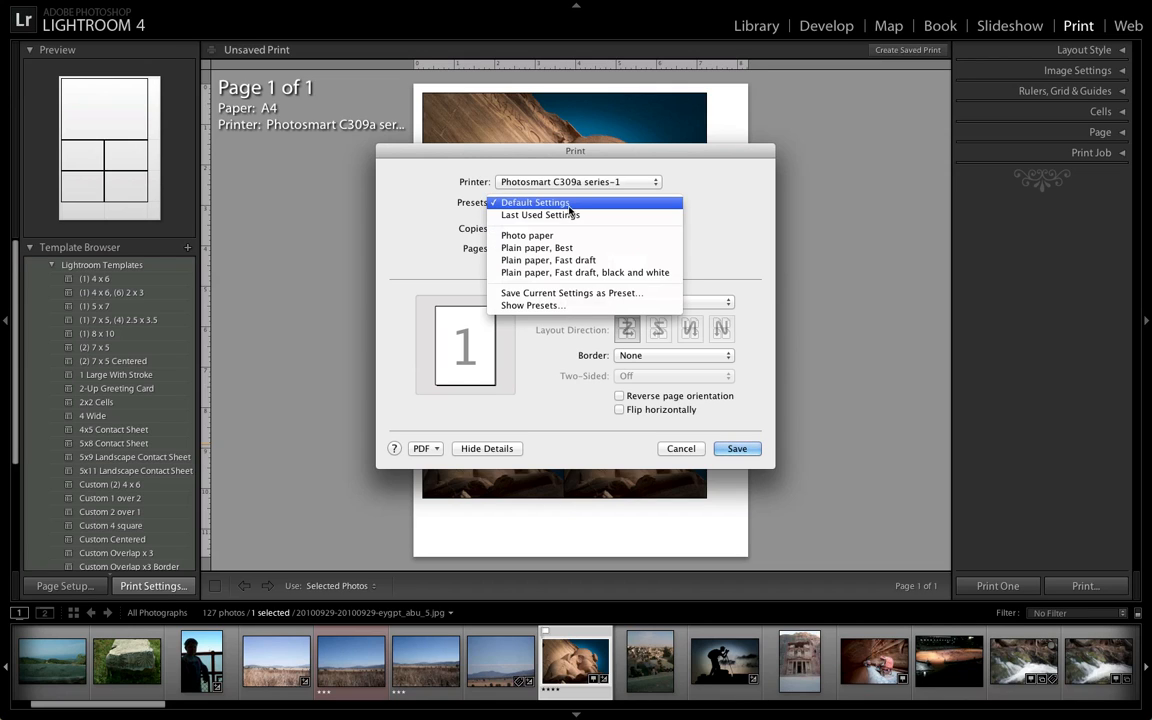
pyautogui.click(527, 235)
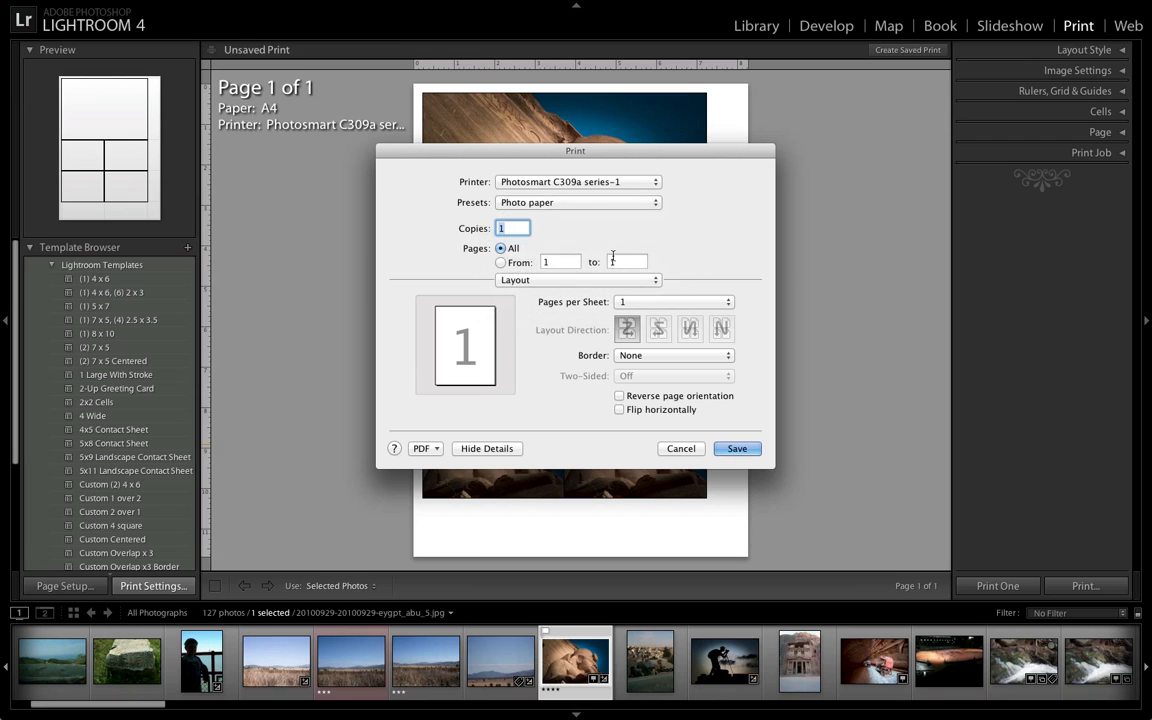
# Set the paper type to HP Premium Presentation Paper, Matte in the Paper Type/Quality options and save the print settings
pyautogui.click(605, 281)
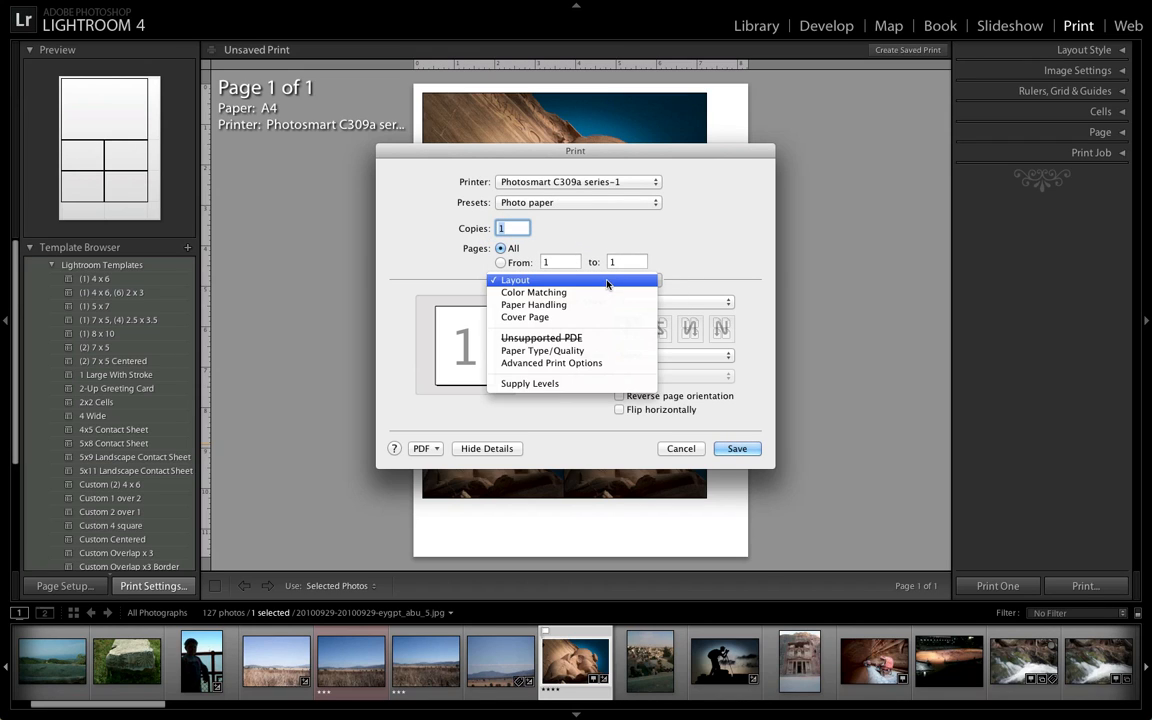
pyautogui.click(601, 352)
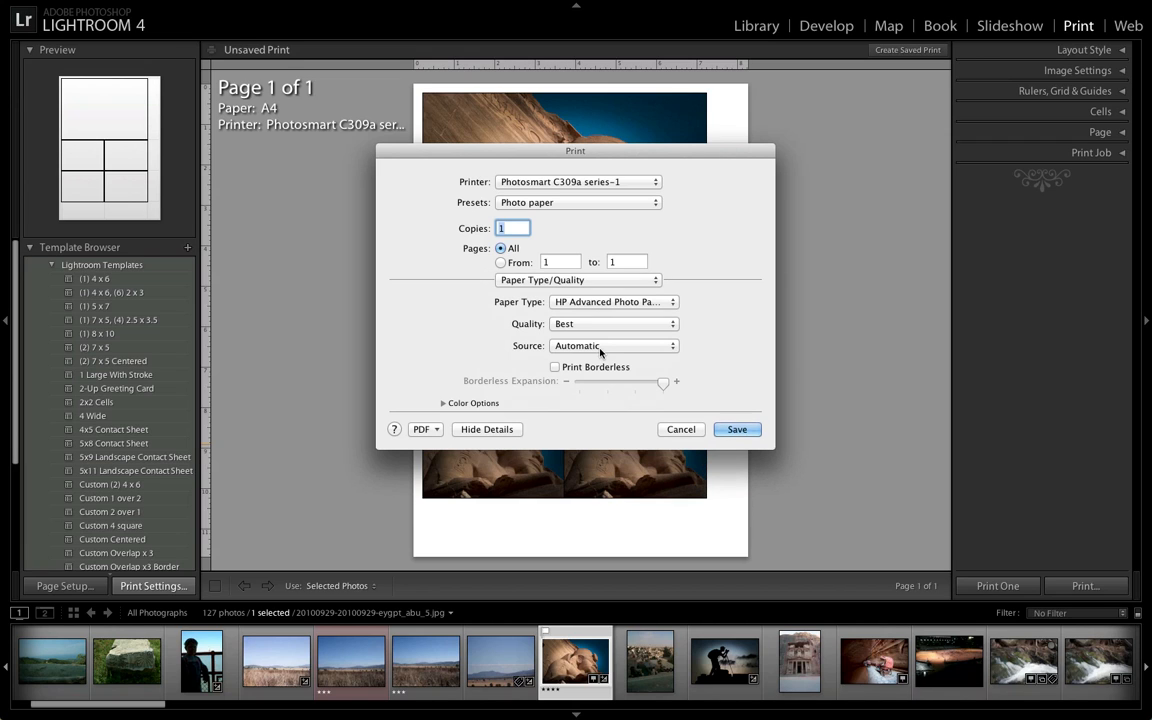
pyautogui.click(672, 303)
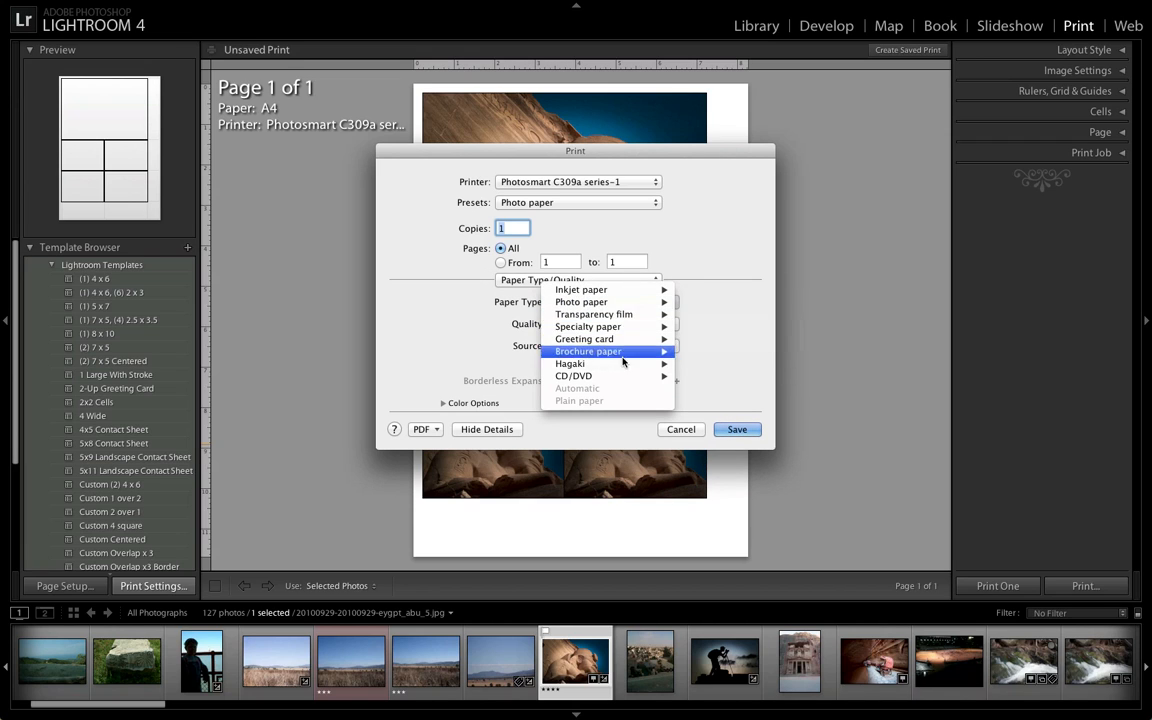
pyautogui.moveTo(661, 290)
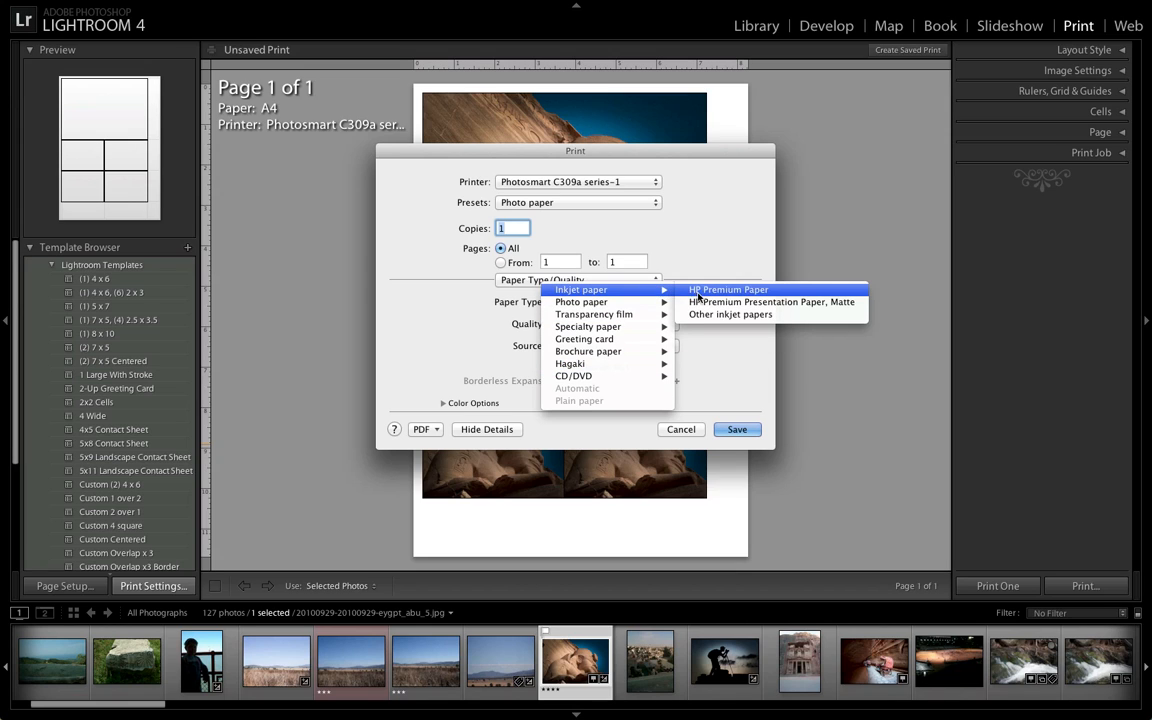
pyautogui.click(712, 306)
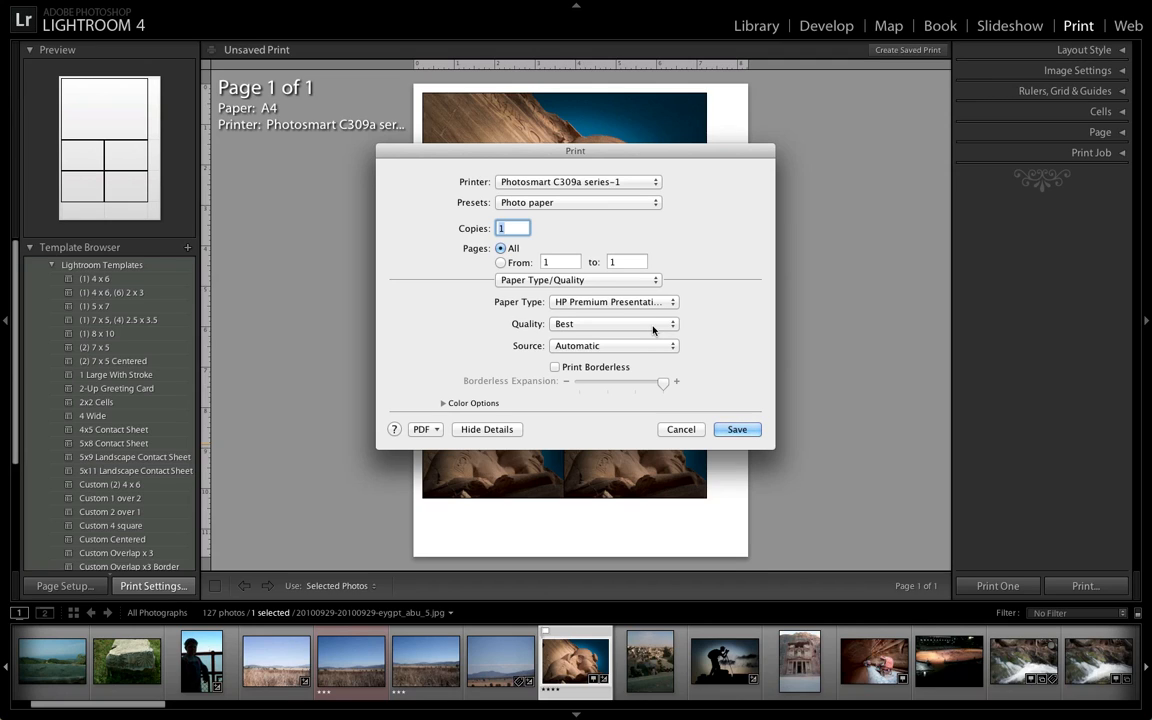
pyautogui.click(736, 430)
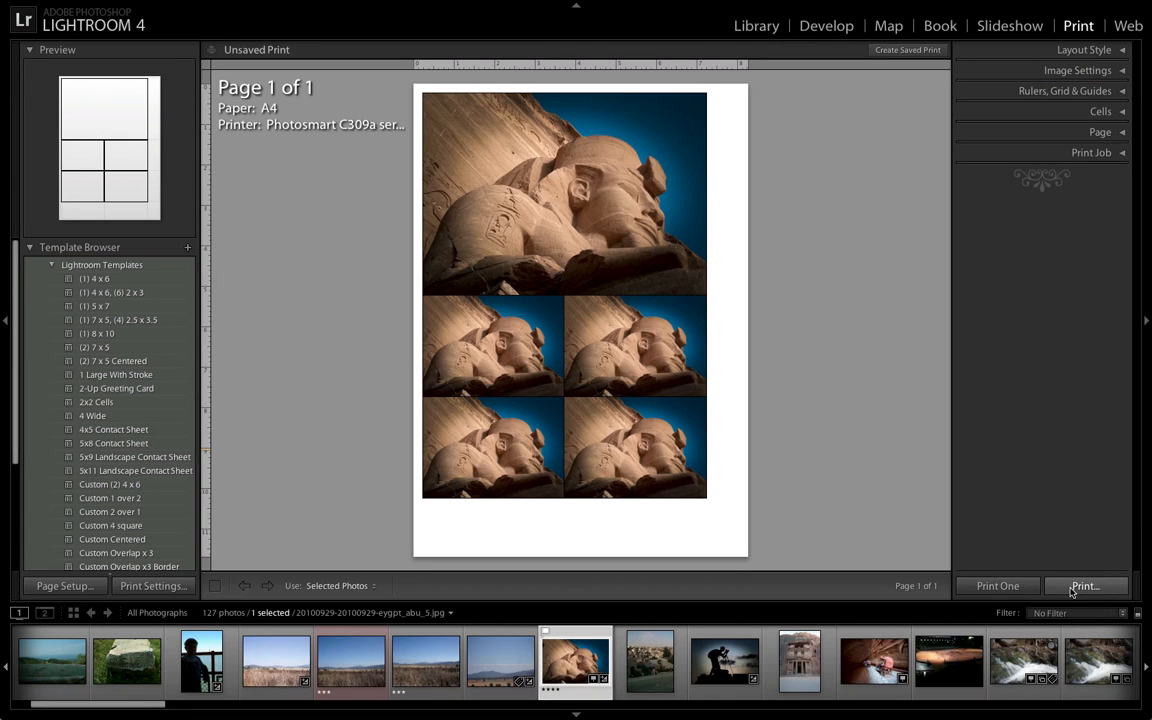
# Open the print dialog for the current page and cancel it without printing
pyautogui.click(1072, 590)
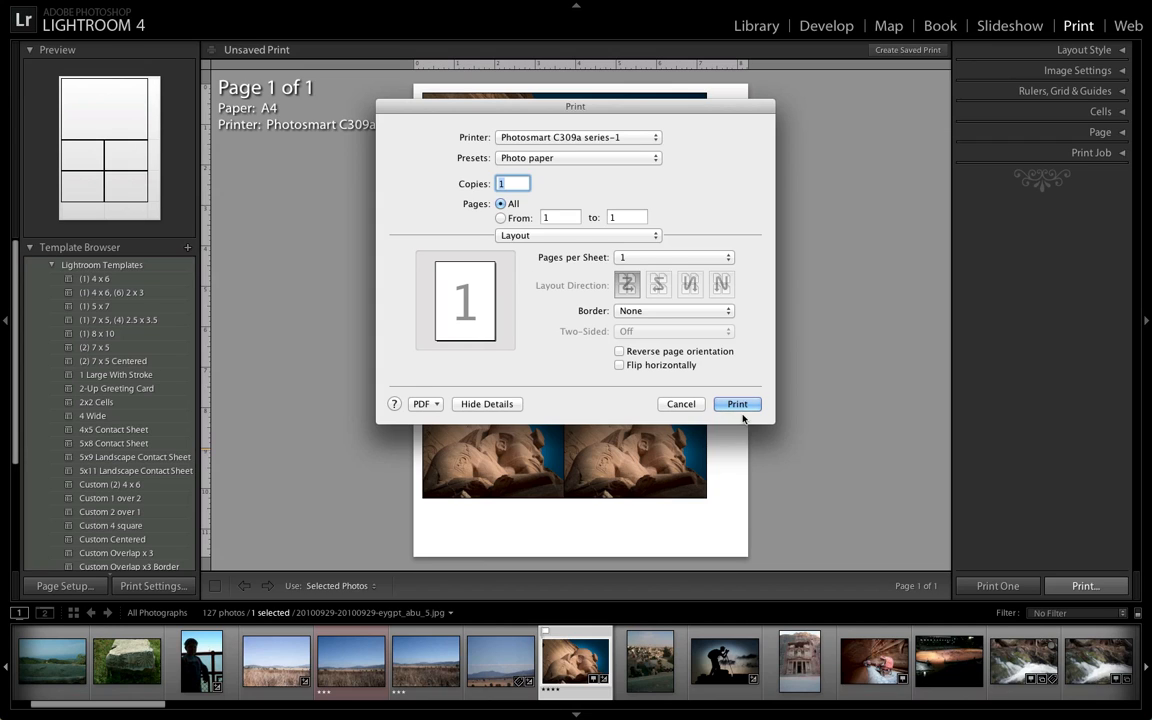
pyautogui.click(678, 404)
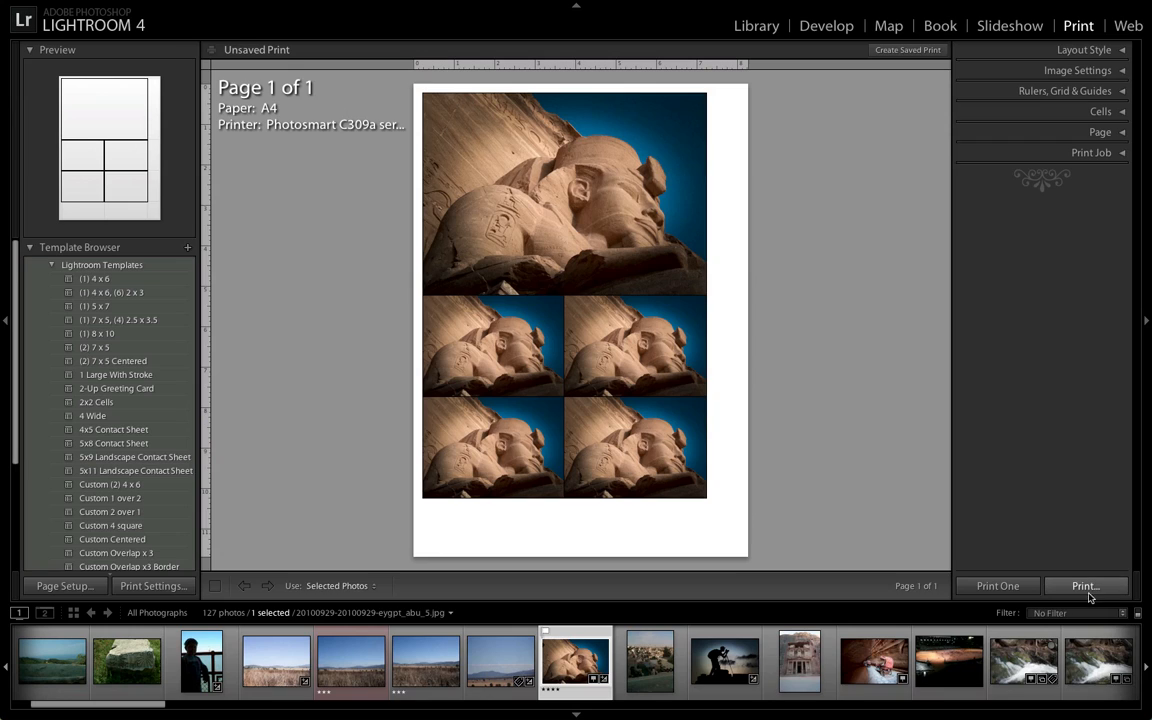